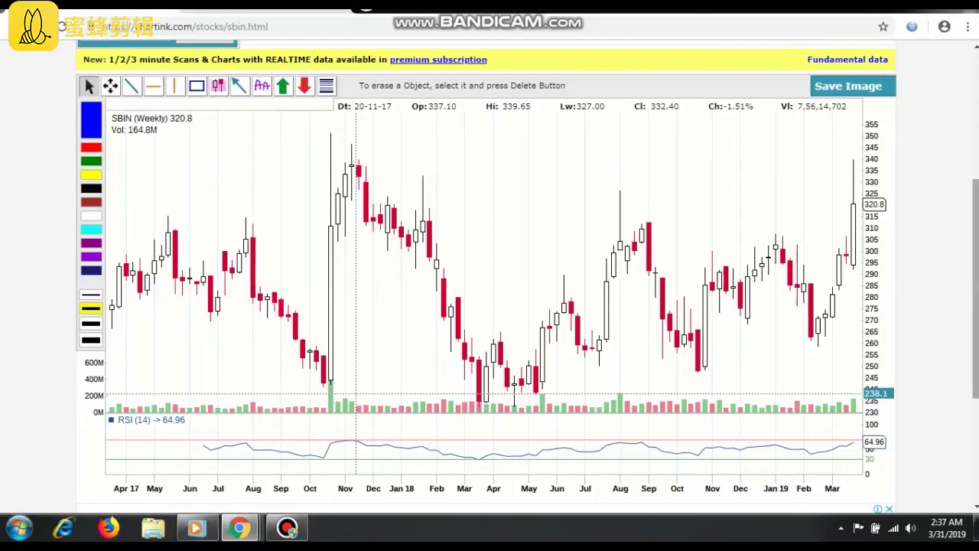
# - Refresh the SBIN chart with the chosen settings and stretch the vertical price scale
pyautogui.scroll(-3, 490, 306)
pyautogui.scroll(2, 489, 306)
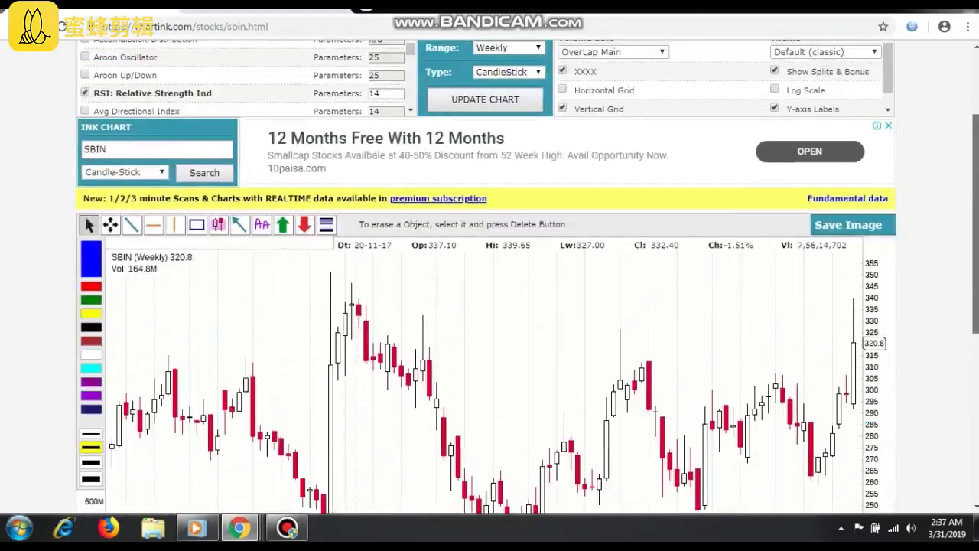
pyautogui.scroll(1, 489, 306)
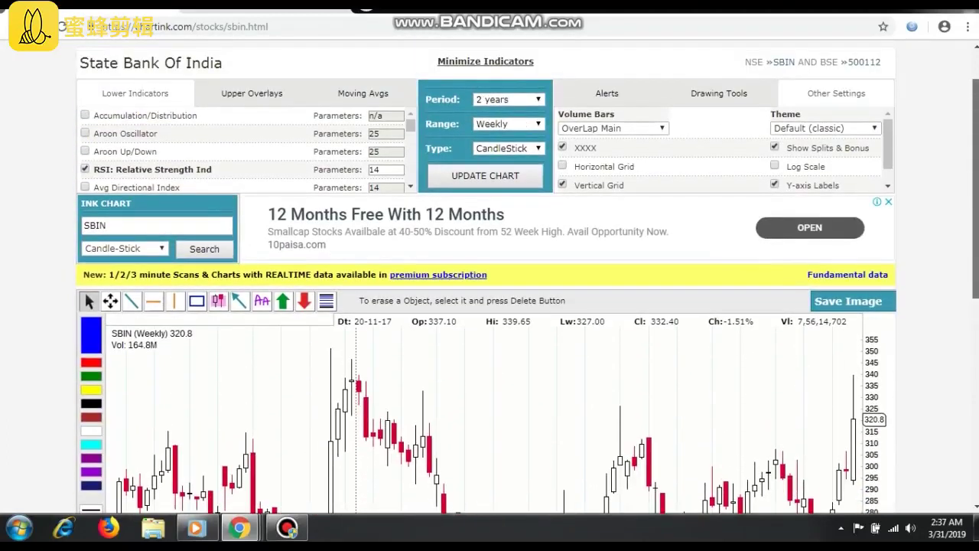
pyautogui.scroll(-1, 489, 306)
pyautogui.scroll(1, 490, 306)
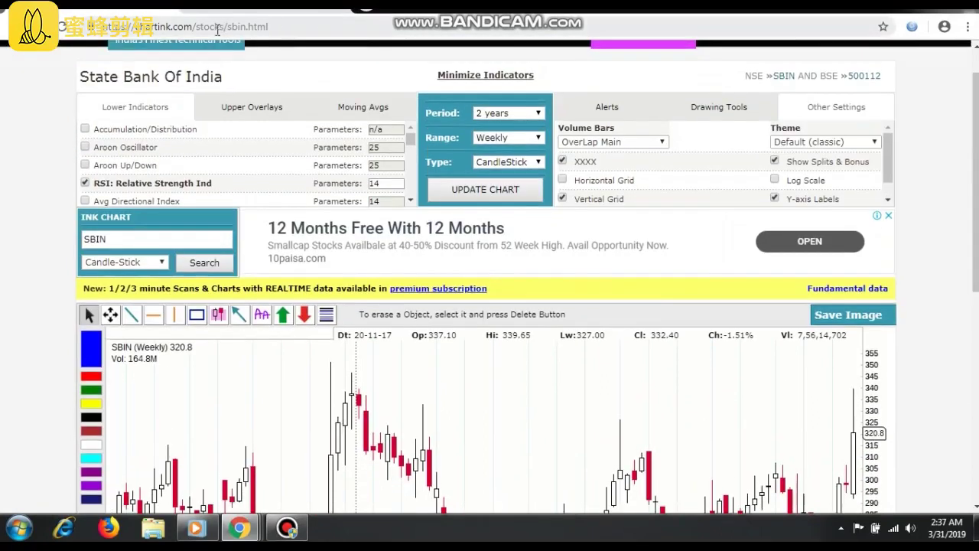
pyautogui.scroll(1, 490, 306)
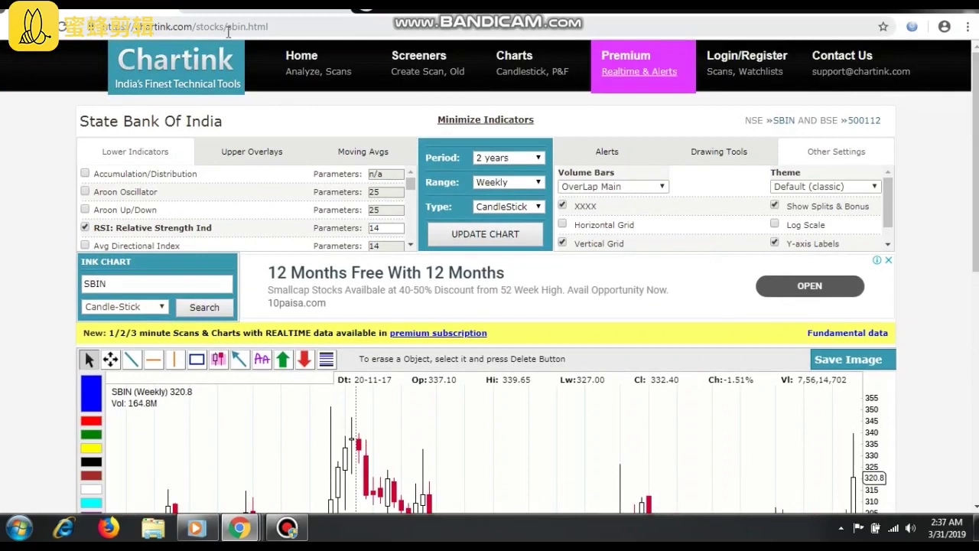
pyautogui.scroll(-1, 974, 153)
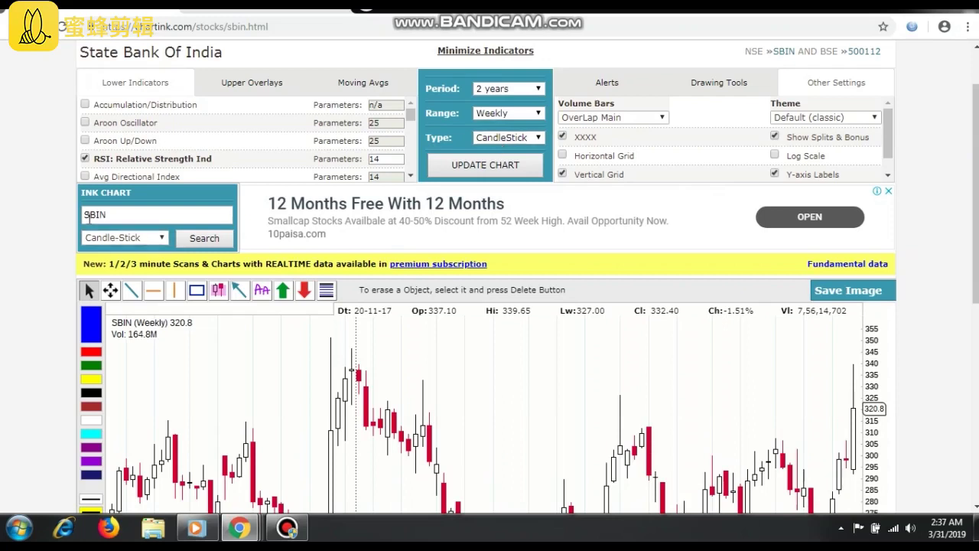
pyautogui.click(468, 168)
pyautogui.moveTo(975, 184); pyautogui.dragTo(975, 249)
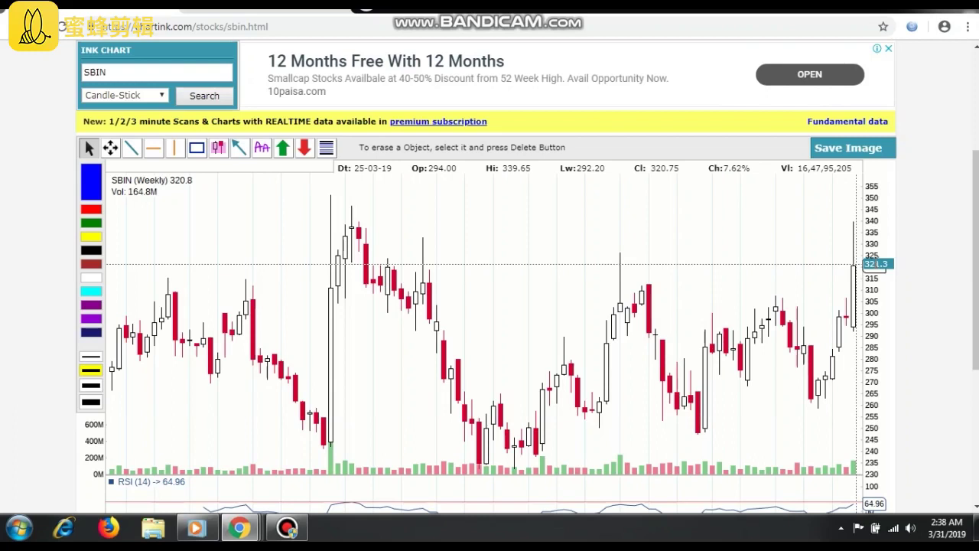
pyautogui.scroll(3, 944, 343)
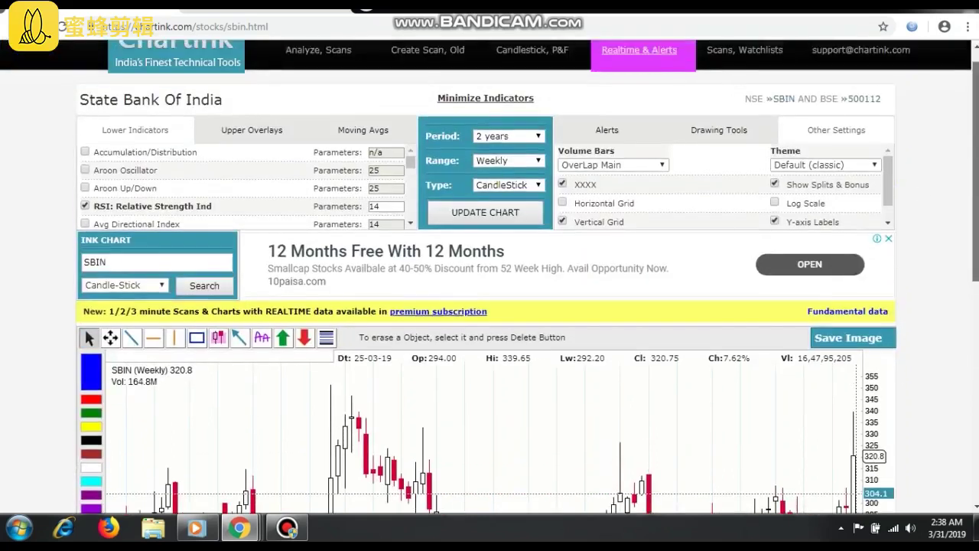
pyautogui.moveTo(975, 176); pyautogui.dragTo(975, 274)
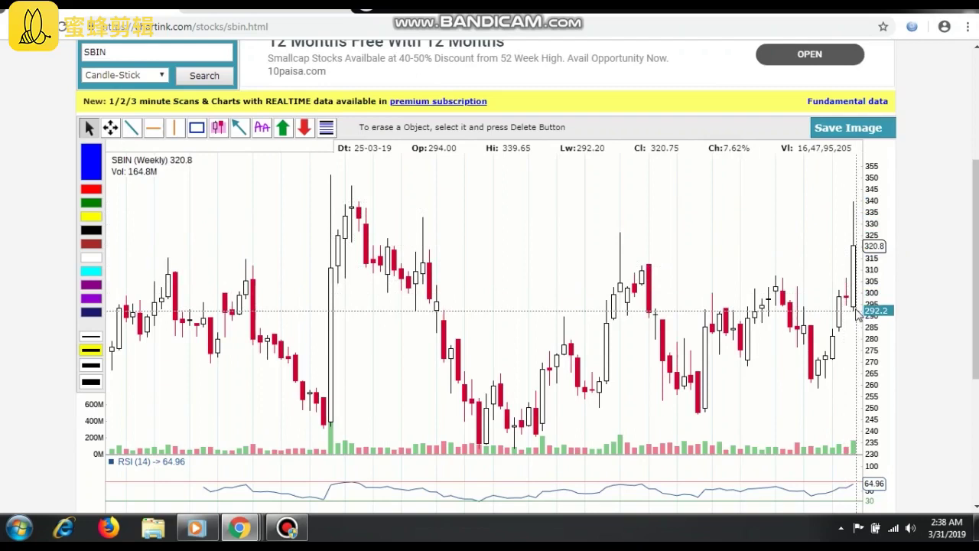
# - Draw a red straight trendline from the August high down to the latest candles
pyautogui.scroll(1, 858, 315)
pyautogui.scroll(-1, 858, 315)
pyautogui.scroll(-1, 856, 319)
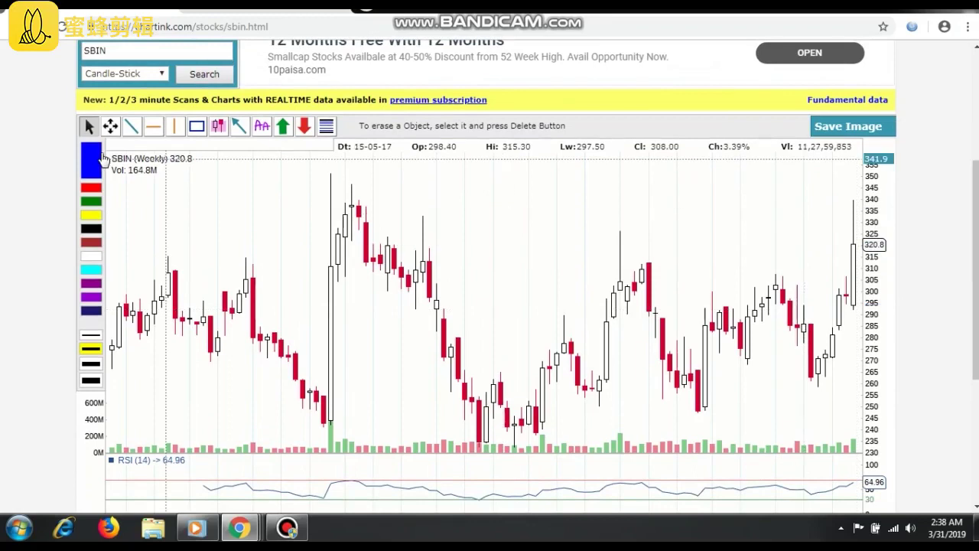
pyautogui.click(130, 126)
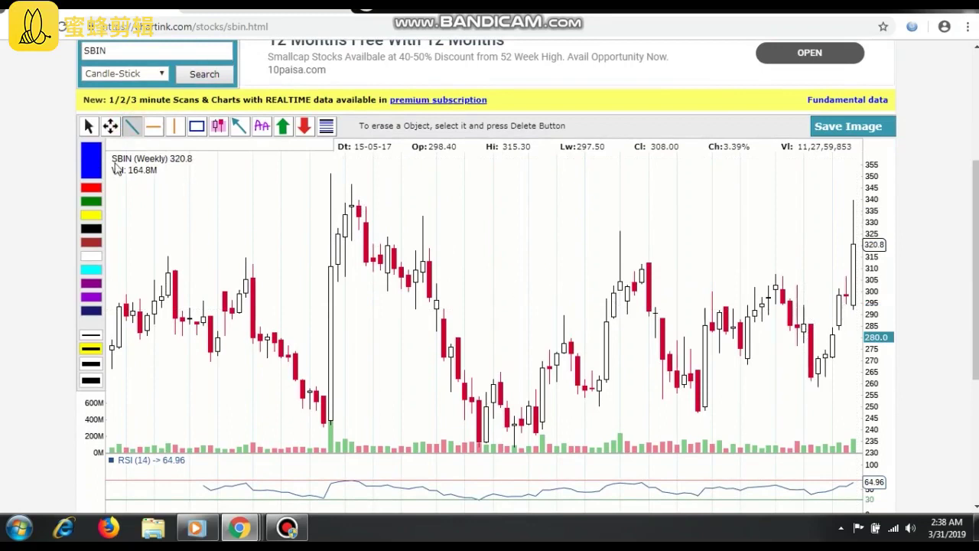
pyautogui.click(96, 190)
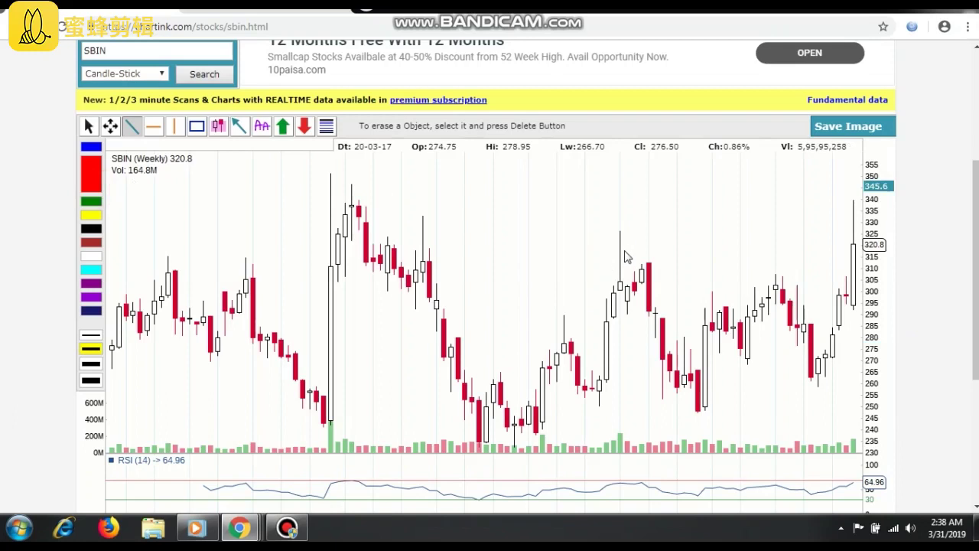
pyautogui.moveTo(619, 232); pyautogui.dragTo(865, 302)
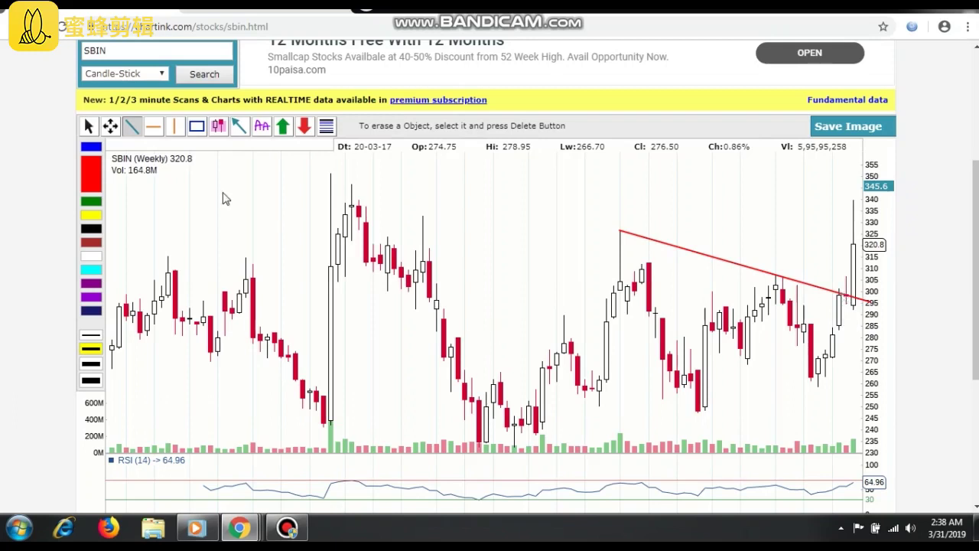
pyautogui.click(197, 127)
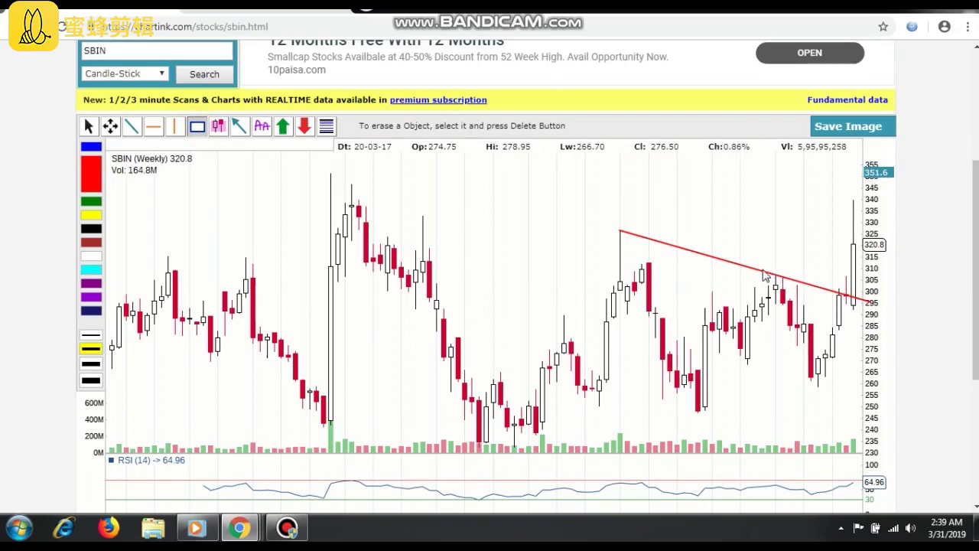
pyautogui.moveTo(762, 267); pyautogui.dragTo(844, 304)
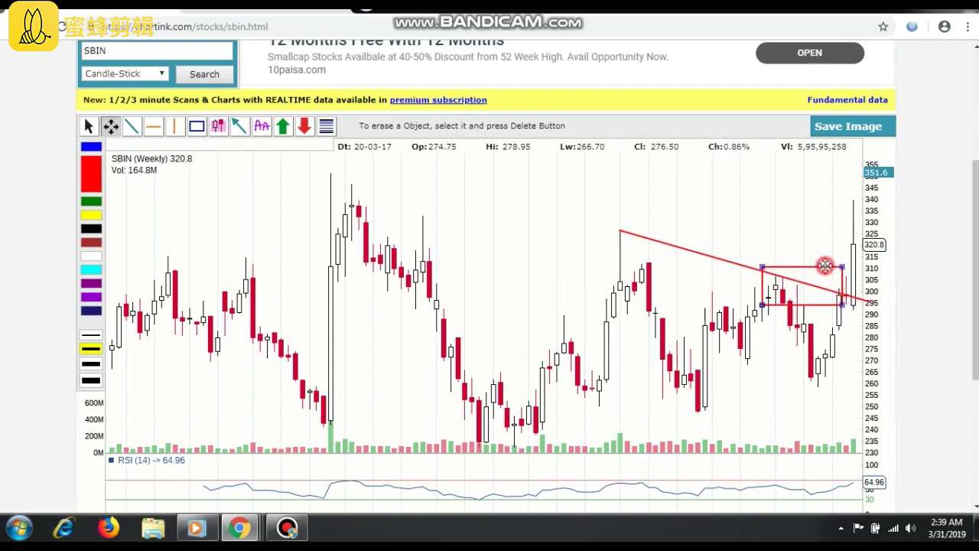
pyautogui.press('Delete')
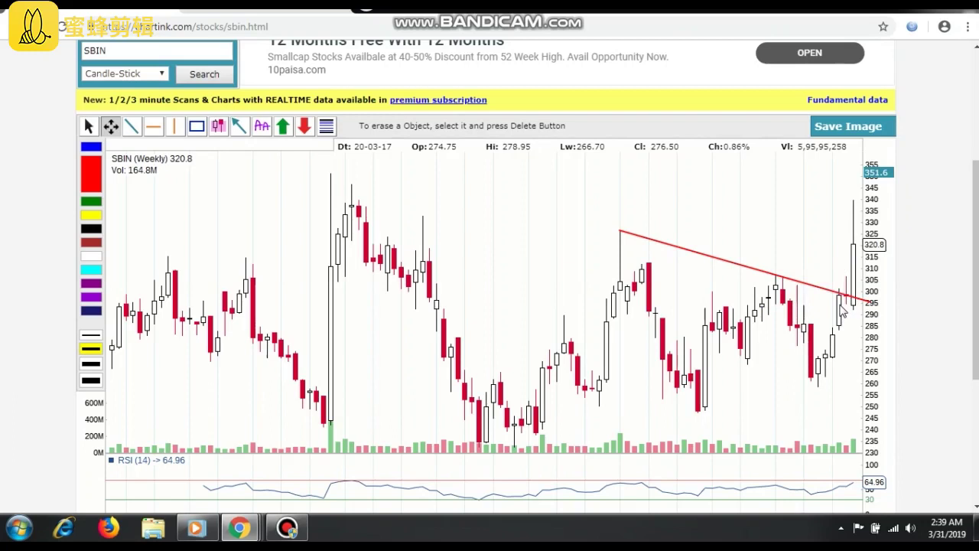
pyautogui.scroll(1, 600, 278)
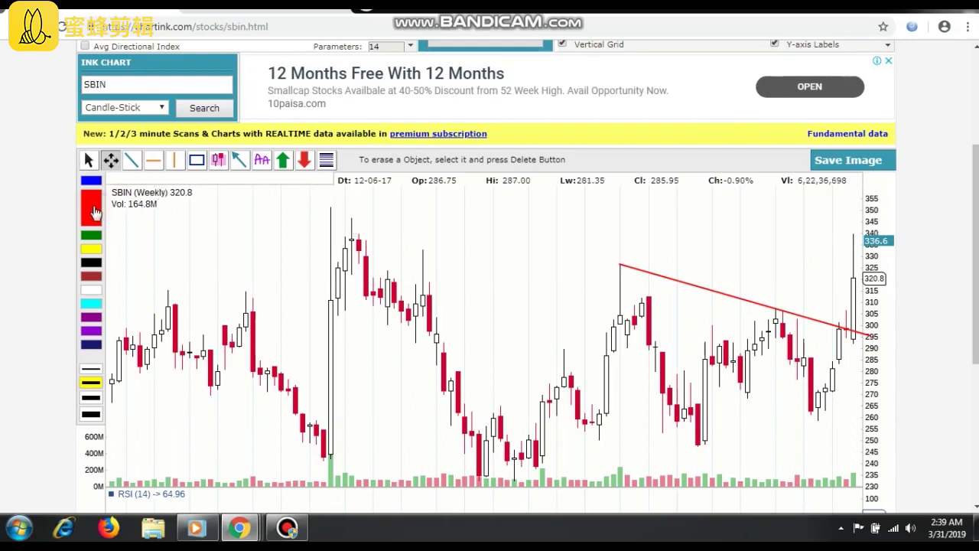
# - Shade a red filled zone at about 332–347 from the November high to the latest candle
pyautogui.click(349, 221)
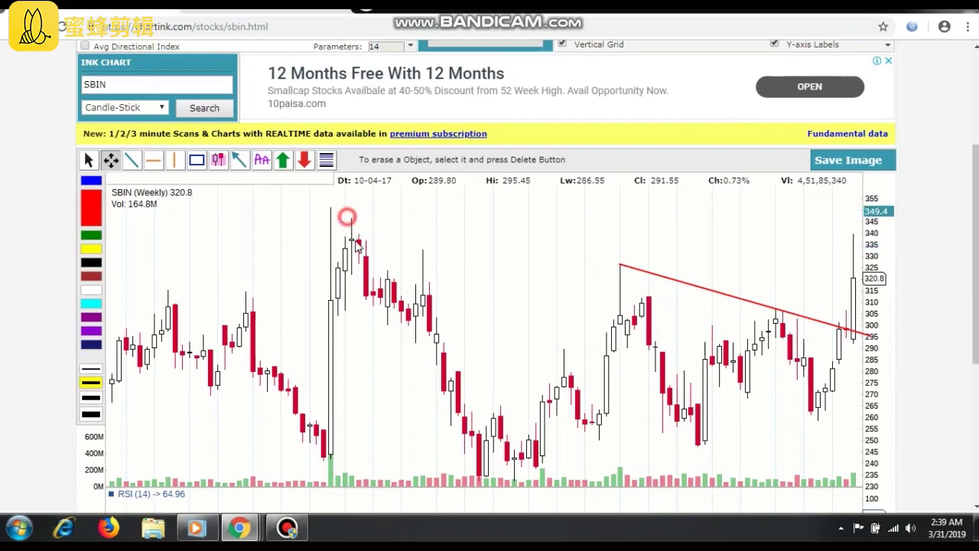
pyautogui.click(219, 160)
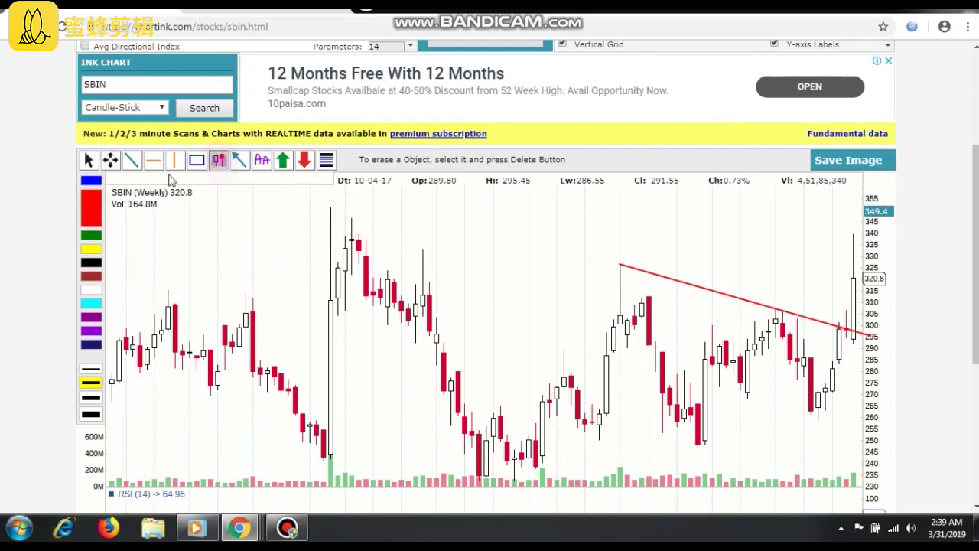
pyautogui.moveTo(346, 218)
pyautogui.mouseDown()
pyautogui.moveTo(360, 260)
pyautogui.moveTo(568, 250)
pyautogui.moveTo(749, 266)
pyautogui.moveTo(864, 259)
pyautogui.mouseUp()
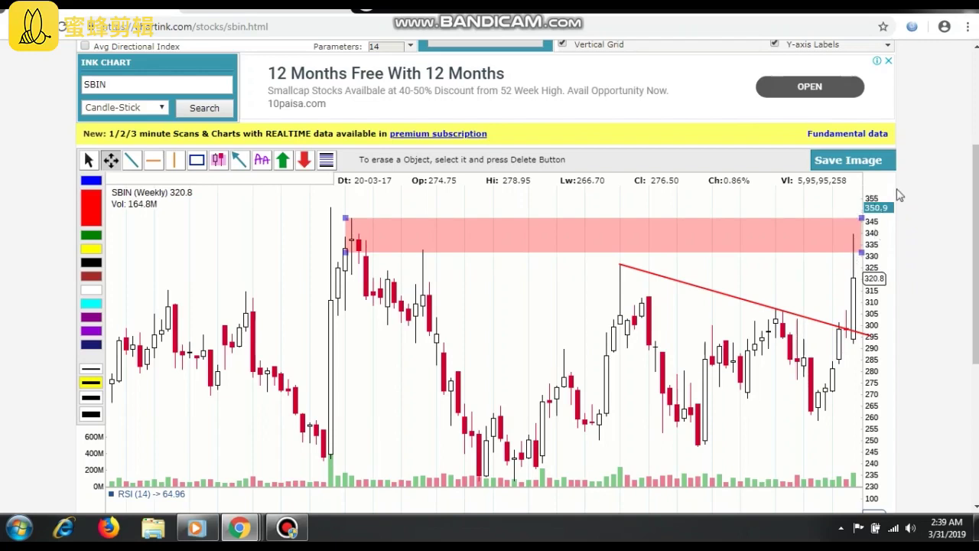
pyautogui.scroll(-1, 975, 253)
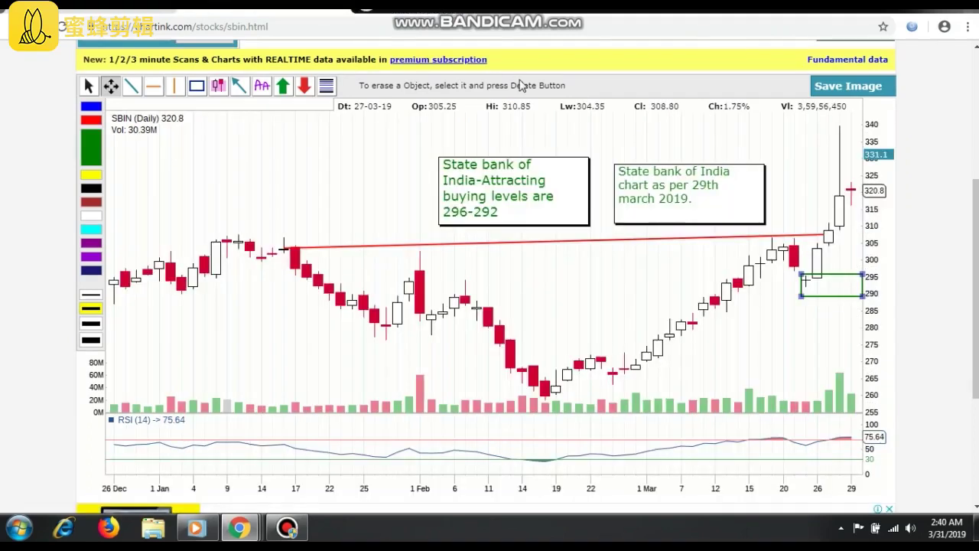
# - Scroll the page to review the daily SBIN chart with its buying-zone box and notes
pyautogui.scroll(-1, 520, 85)
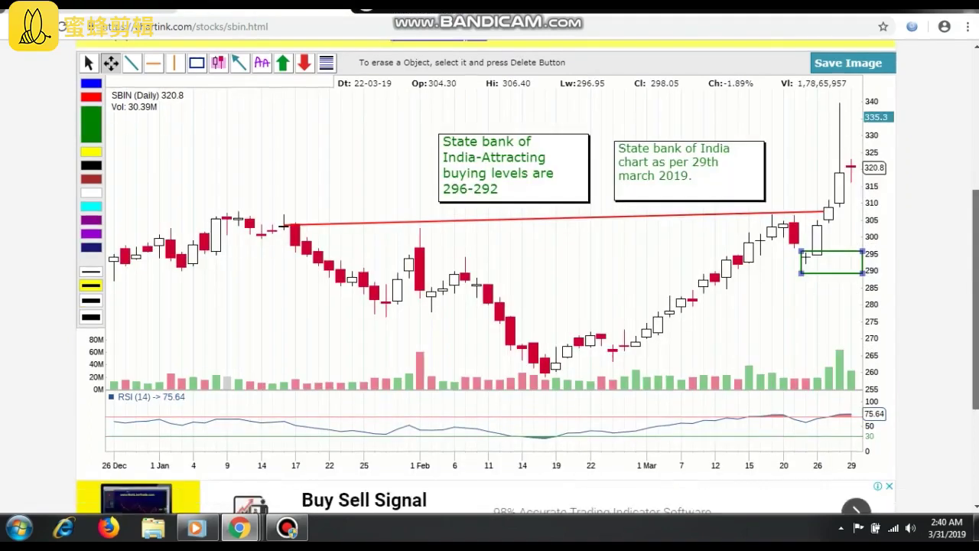
pyautogui.scroll(3, 520, 84)
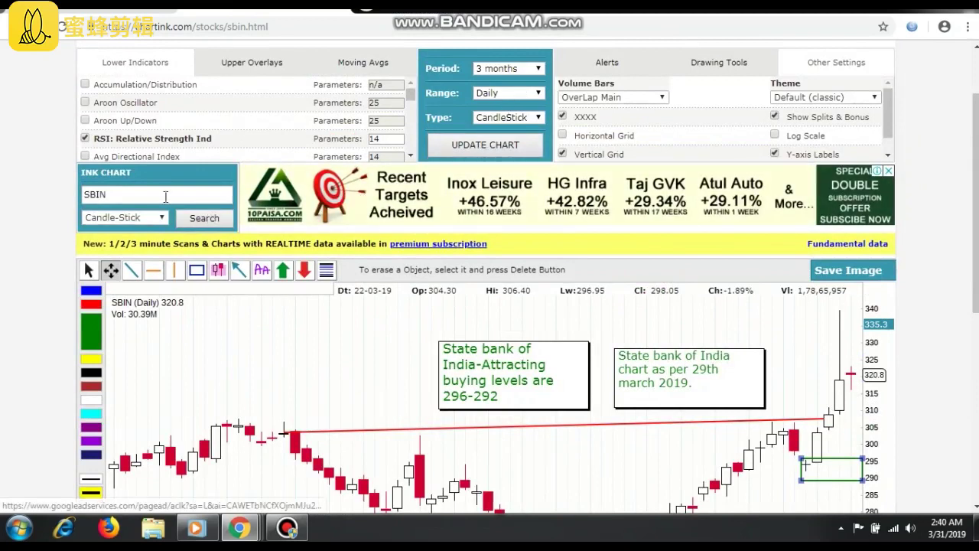
pyautogui.scroll(-2, 366, 200)
pyautogui.scroll(-1, 339, 251)
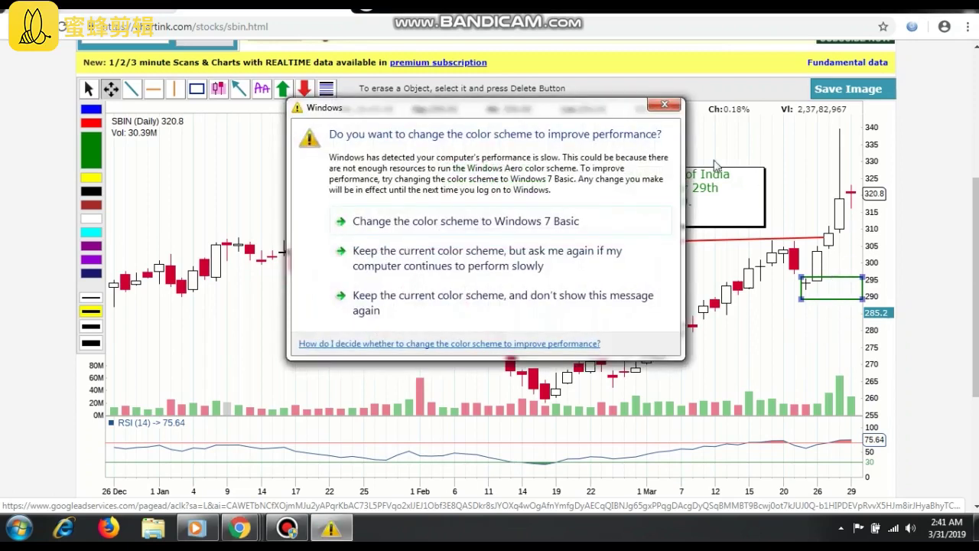
# - Close the Windows colour-scheme dialog and scroll down to the annotated daily SBIN chart
pyautogui.click(663, 106)
pyautogui.scroll(-1, 664, 229)
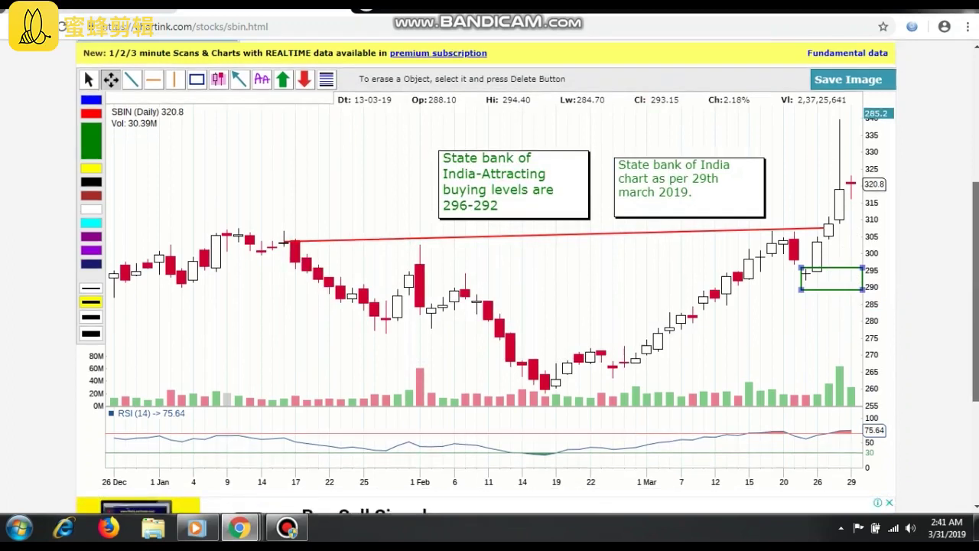